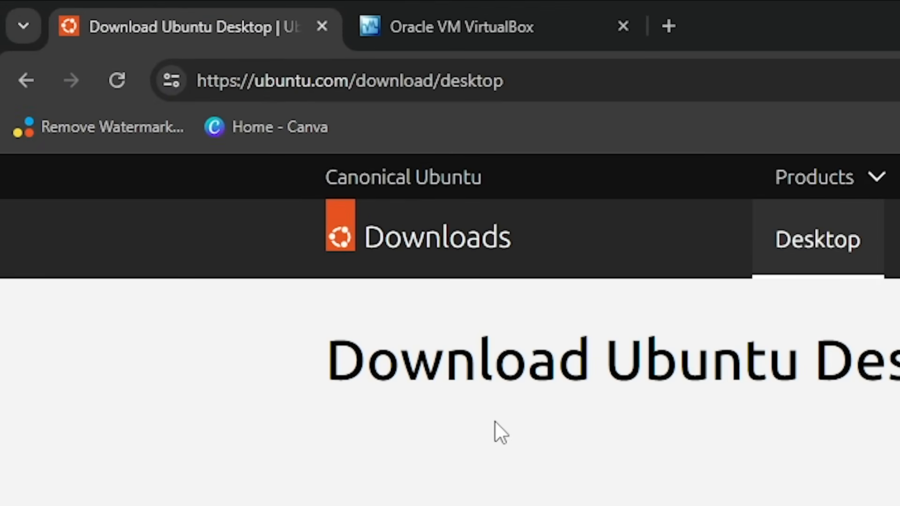
Download the Ubuntu 24.04 LTS desktop image from ubuntu.com/download/desktop.
drag(554, 87, 149, 77)
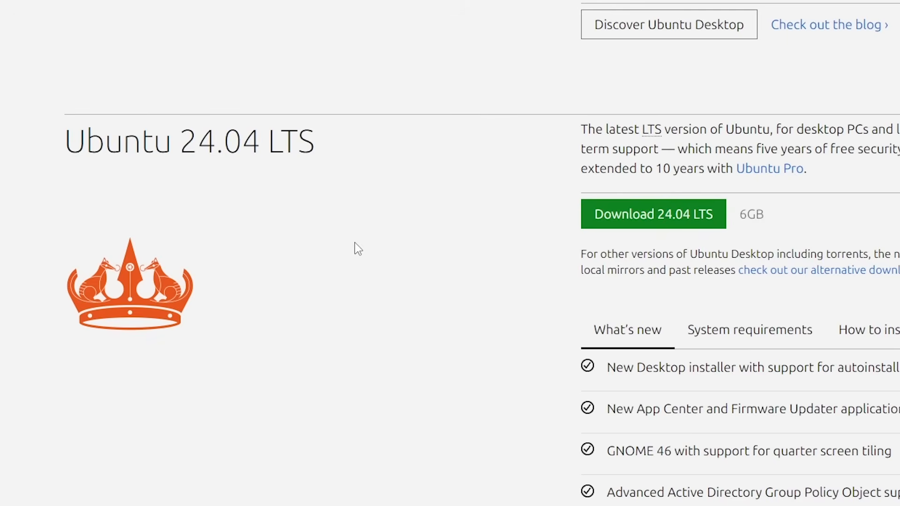
scroll(354, 270, down, 3)
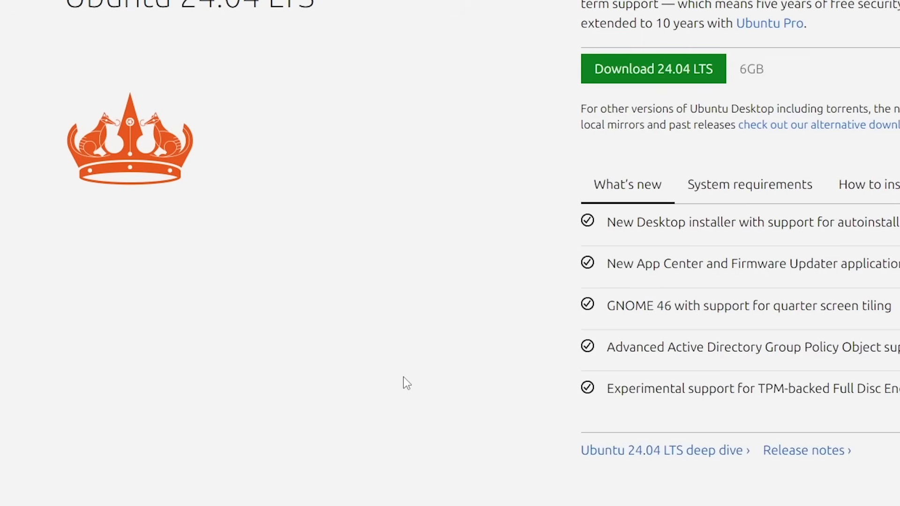
scroll(222, 285, up, 1)
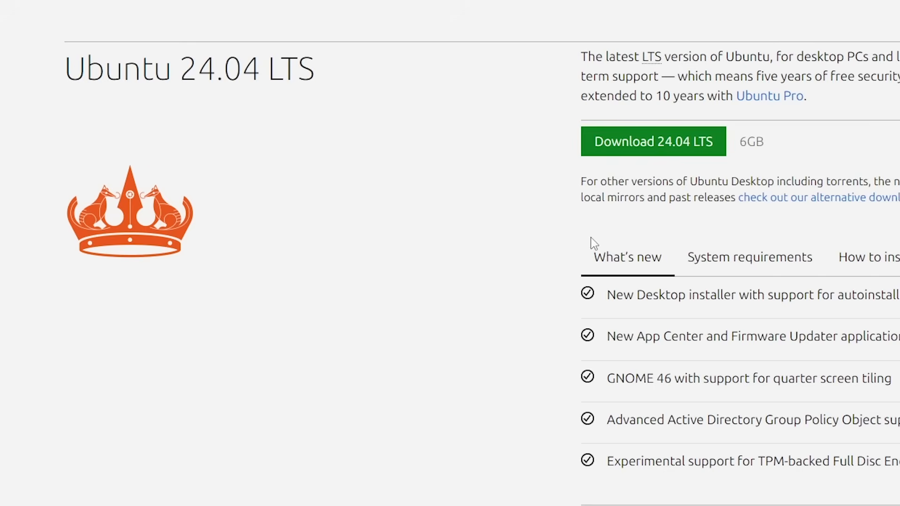
click(672, 150)
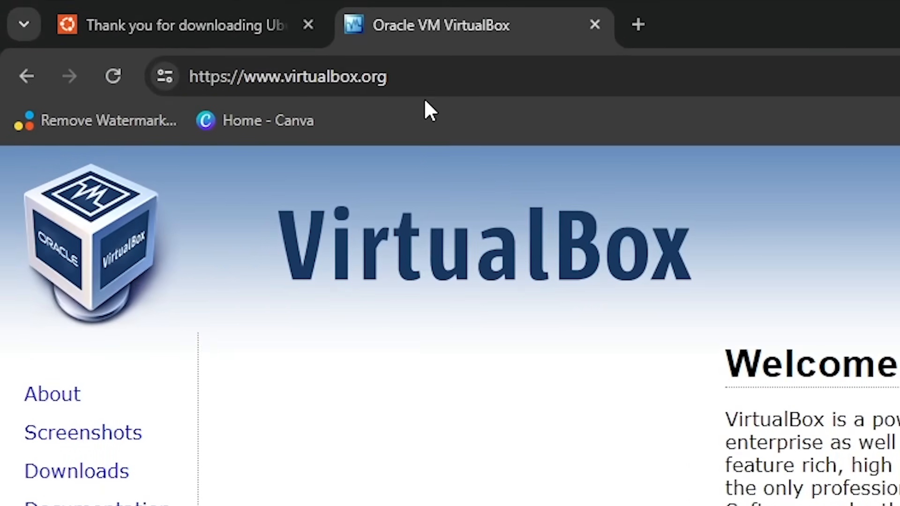
Open the VirtualBox 7.0 download page on virtualbox.org and check the browser's downloads.
click(395, 77)
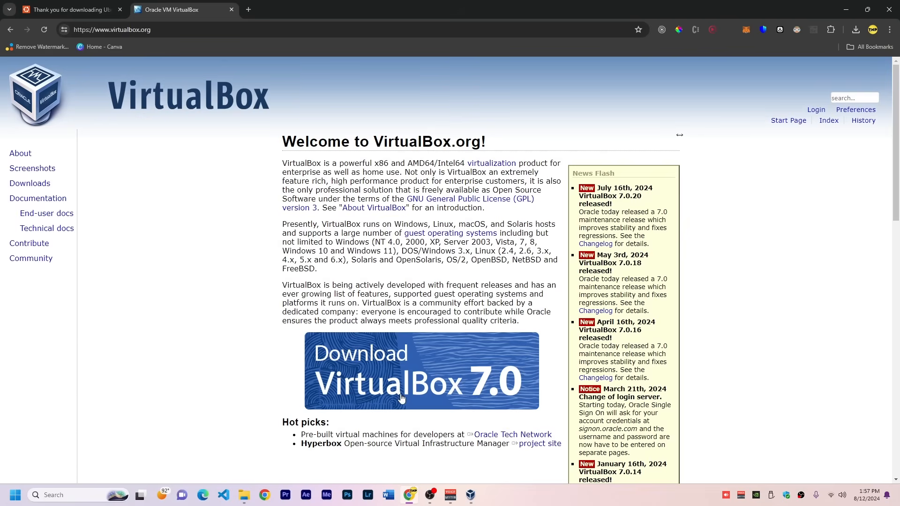
click(469, 382)
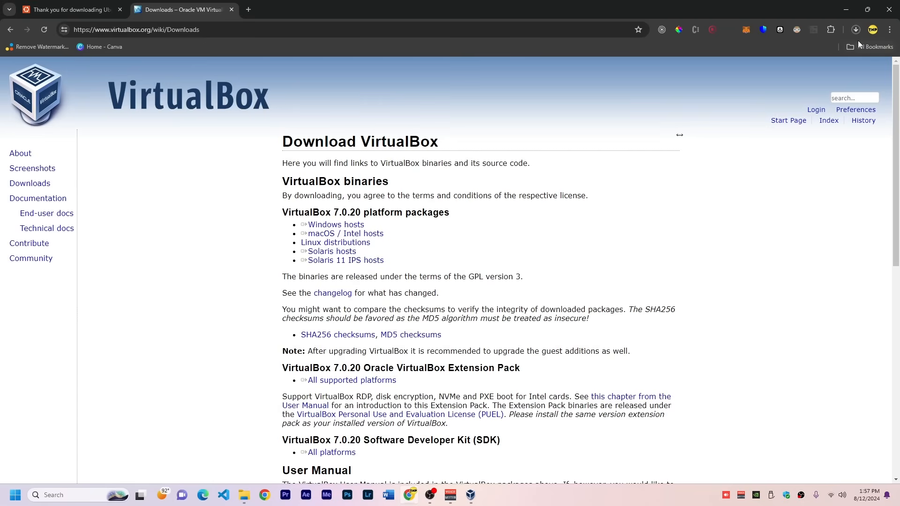
click(856, 30)
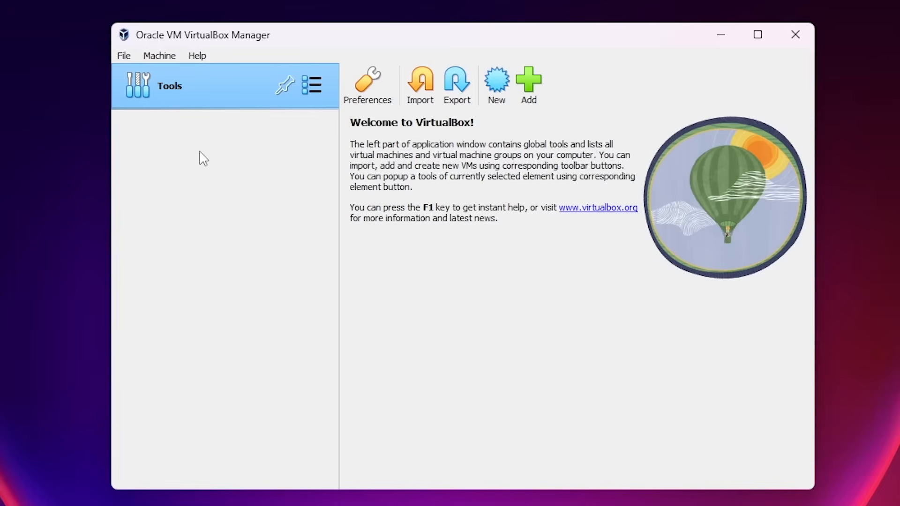
Switch to VirtualBox Manager and start a new virtual machine named ubuntu, stored in C:\Users\User\VirtualBox VMs.
click(498, 85)
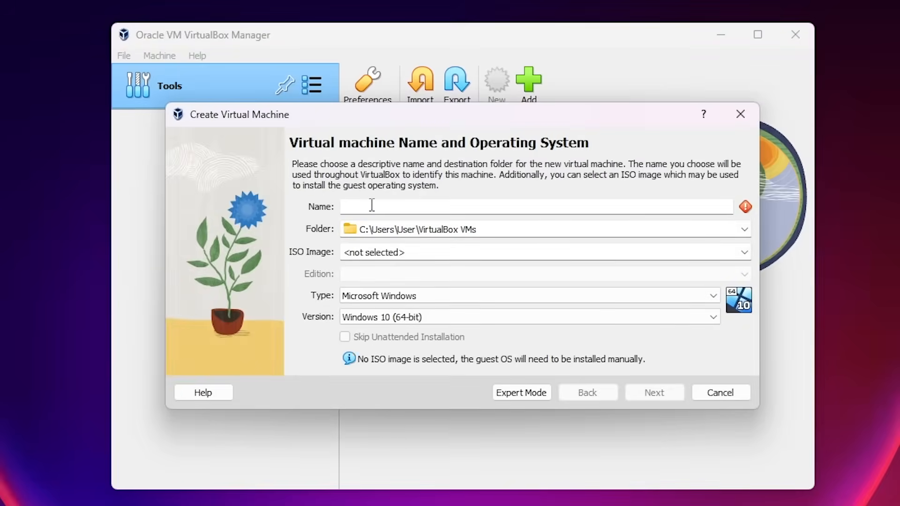
text(ubuntu)
click(744, 229)
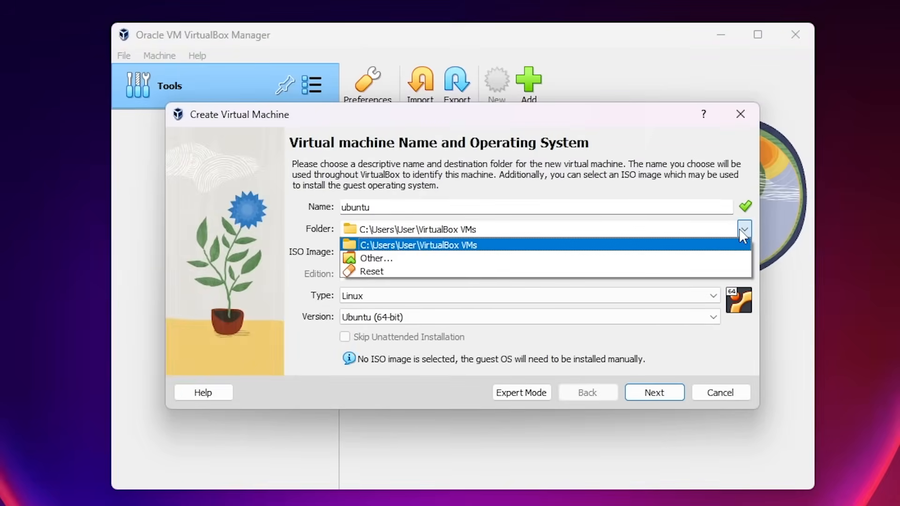
click(474, 248)
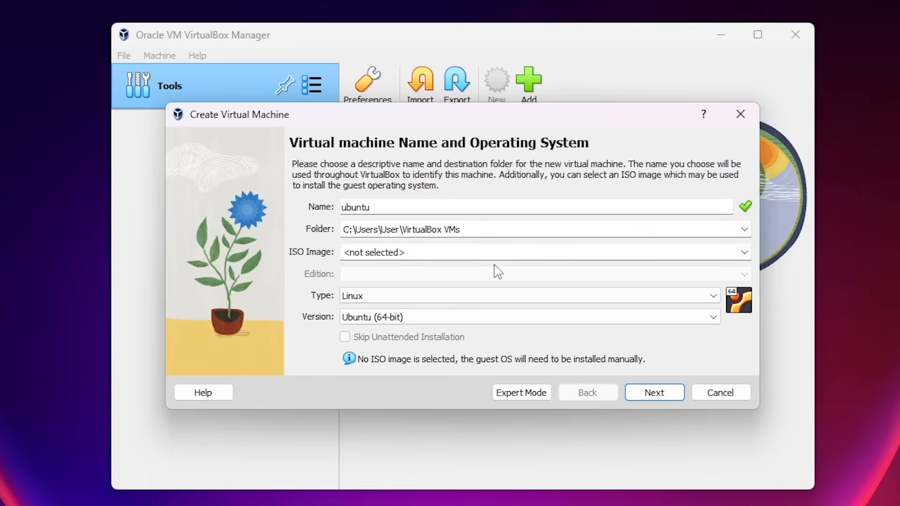
Assign ubuntu-24.04-desktop-amd64.iso from the Desktop as the ISO image and continue to the unattended install setup.
click(744, 253)
click(375, 277)
double_click(438, 298)
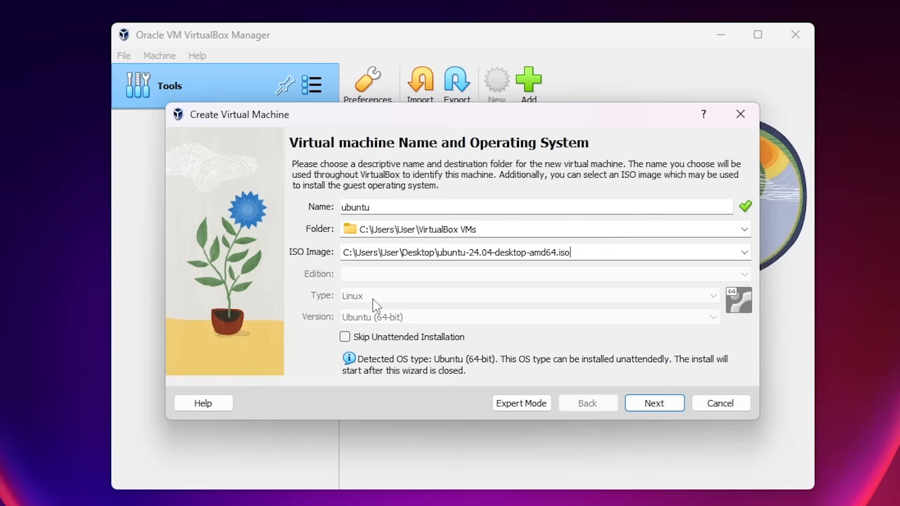
click(652, 402)
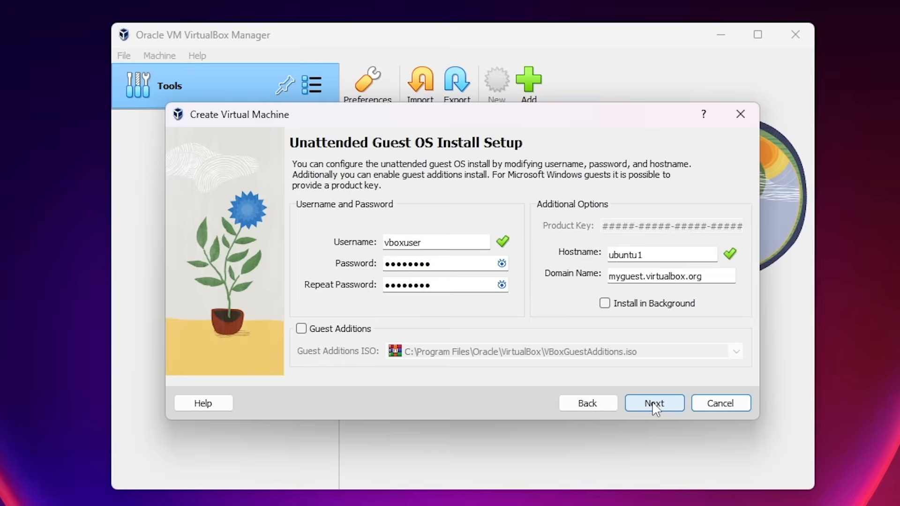
Enter the username and the account password with its repetition for the unattended install, and continue to the hardware settings.
double_click(427, 247)
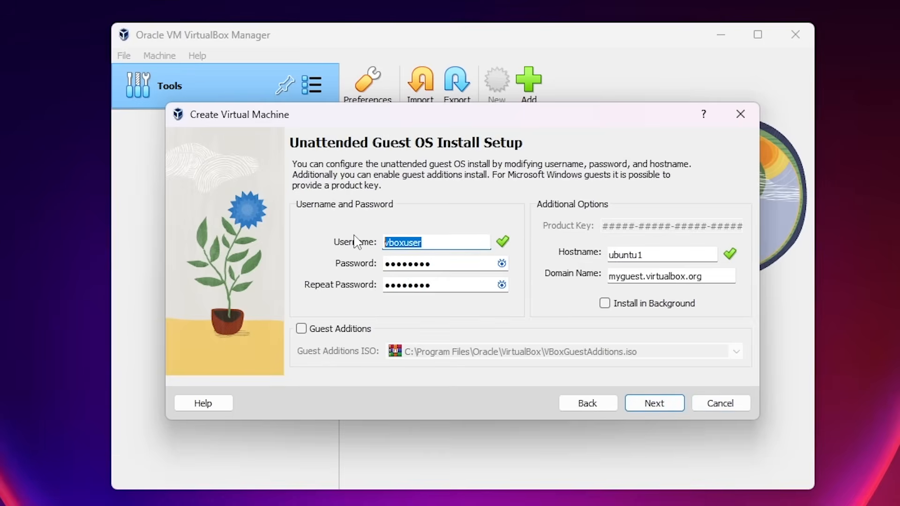
key(Tab)
key(Tab)
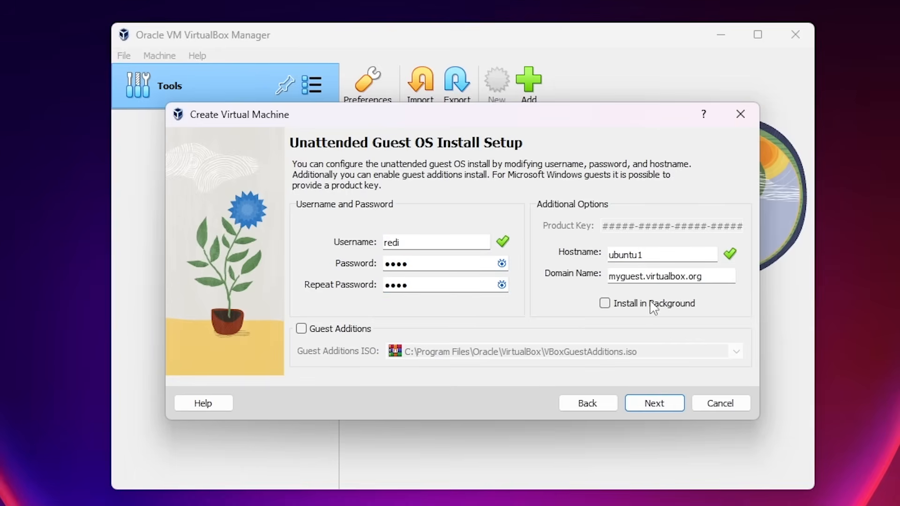
click(653, 403)
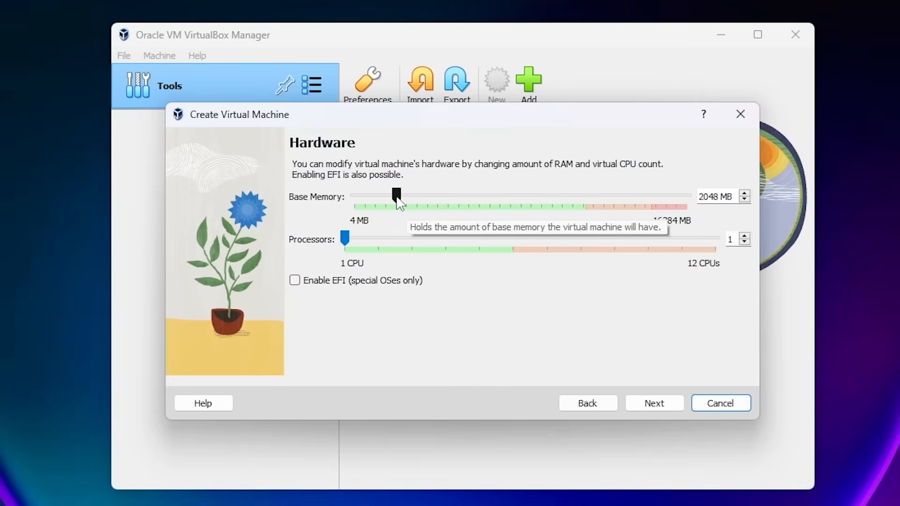
Set the base memory to about 9064 MB, raise the processor count within the green range, and continue to the hard disk settings.
drag(398, 199, 542, 201)
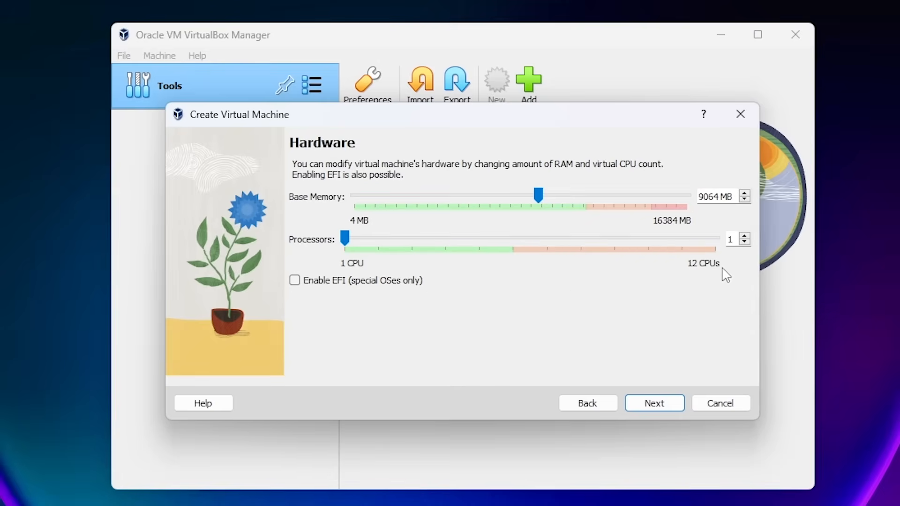
drag(346, 239, 480, 245)
click(646, 404)
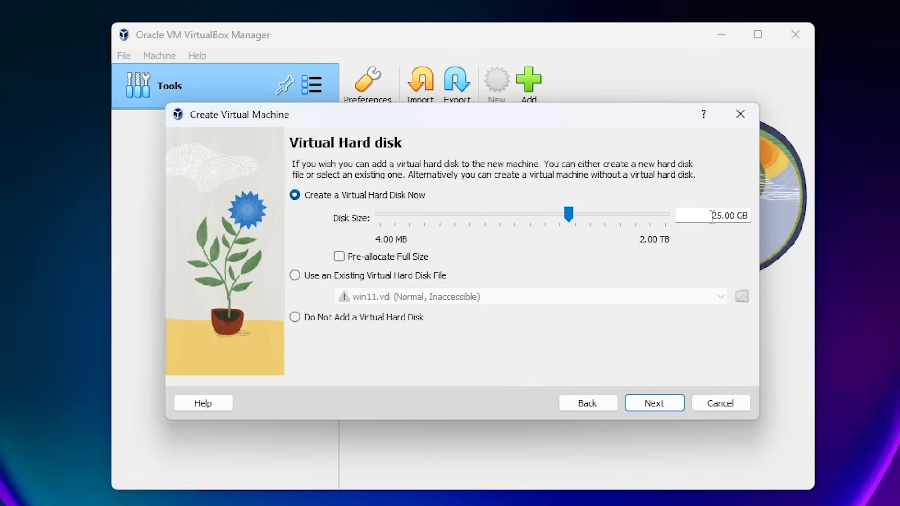
Create a 30 GB virtual hard disk and finish creating the virtual machine.
drag(711, 215, 723, 216)
text(30)
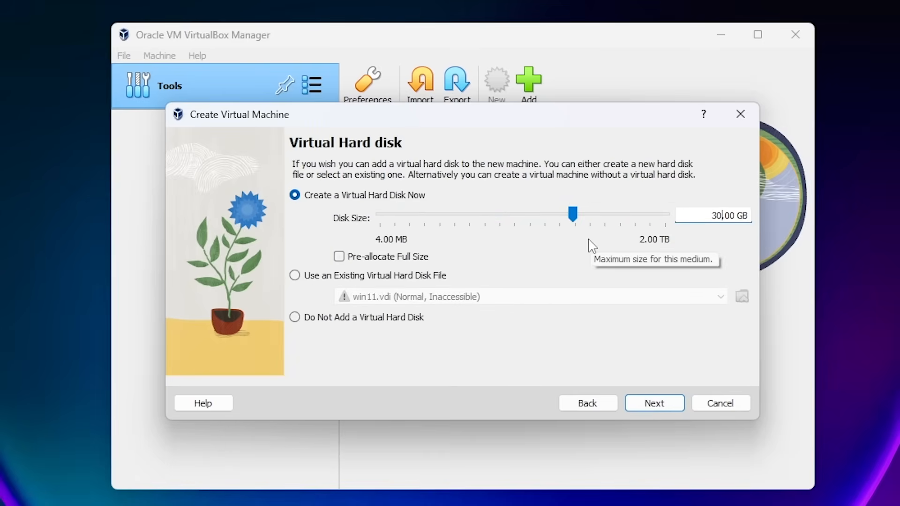
click(676, 407)
click(666, 404)
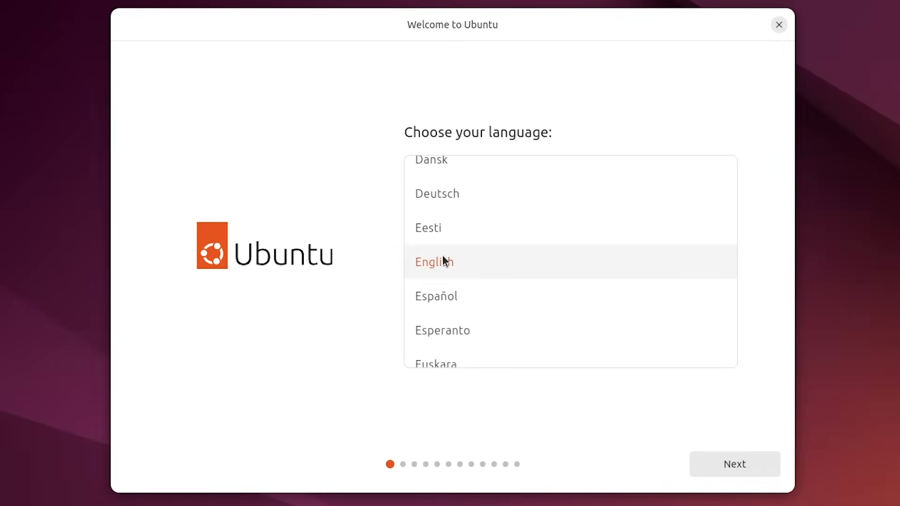
Accept English as the installer language, look through the Seeing accessibility options, and continue to the keyboard layout.
click(735, 465)
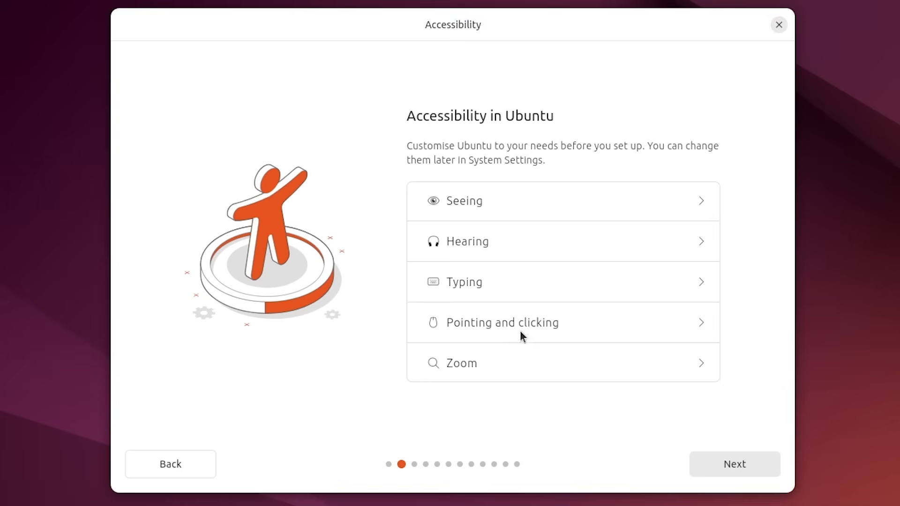
click(538, 202)
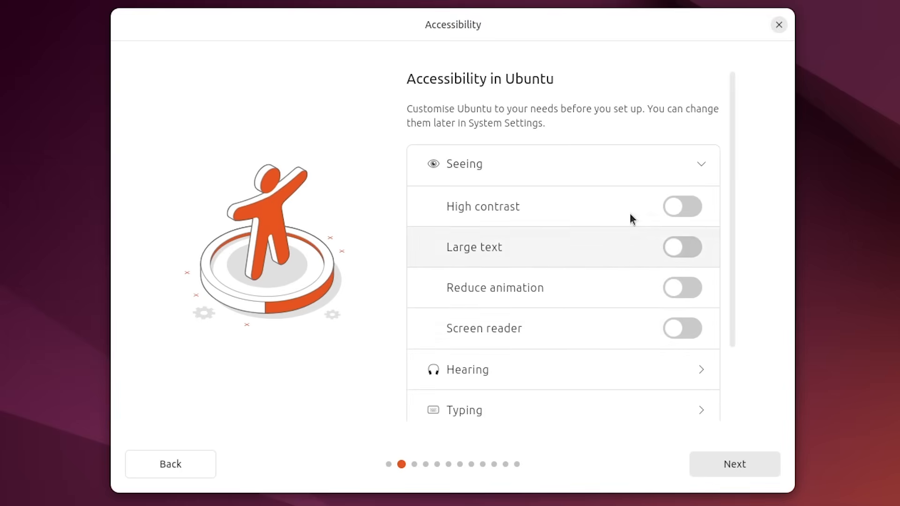
click(702, 165)
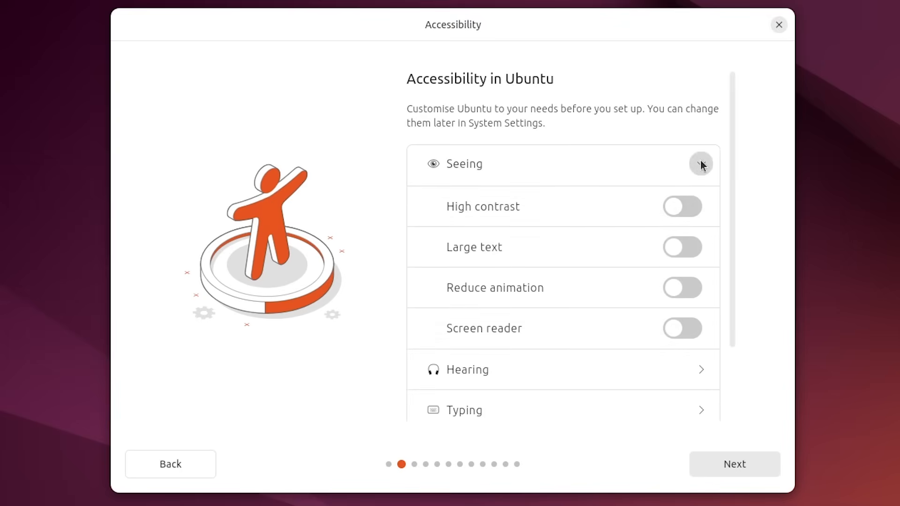
click(733, 467)
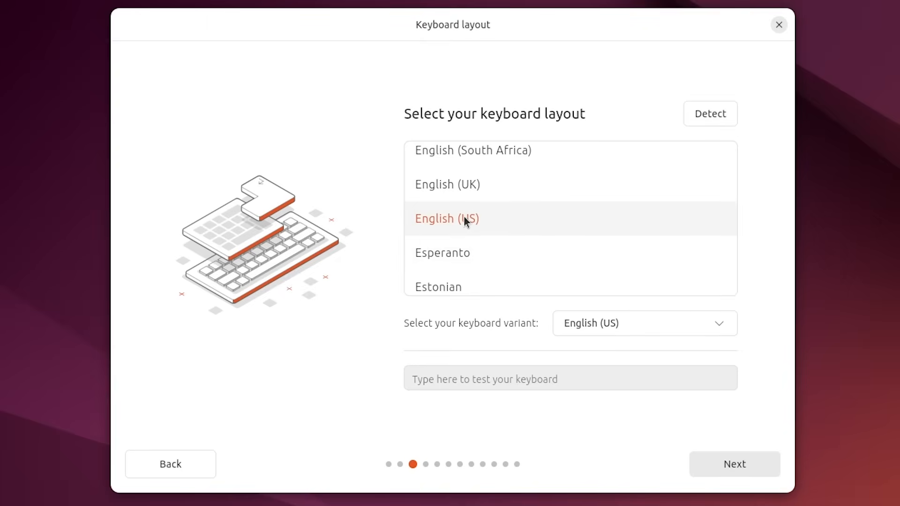
Accept the English (US) keyboard layout and the wired internet connection in the Ubuntu installer.
click(724, 467)
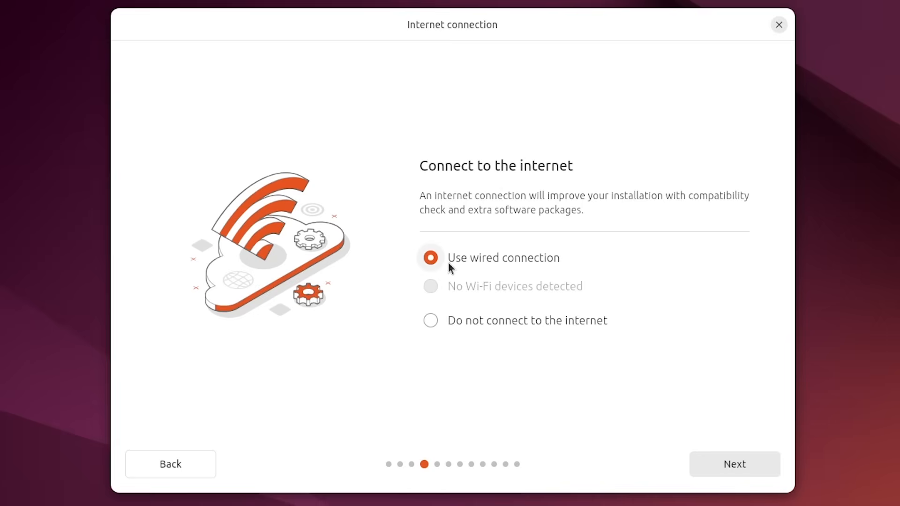
click(740, 469)
click(738, 467)
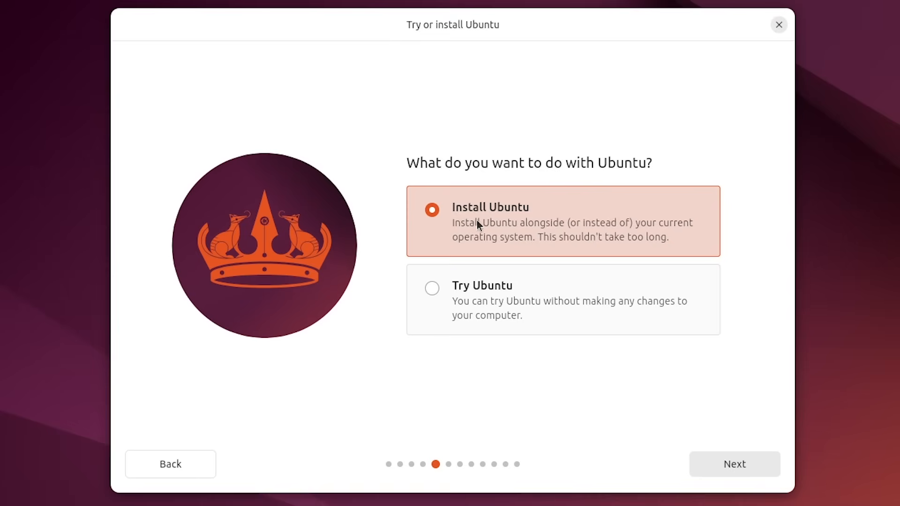
Choose an interactive Ubuntu installation with the default app selection and the erase-disk option, and continue to account creation.
click(735, 464)
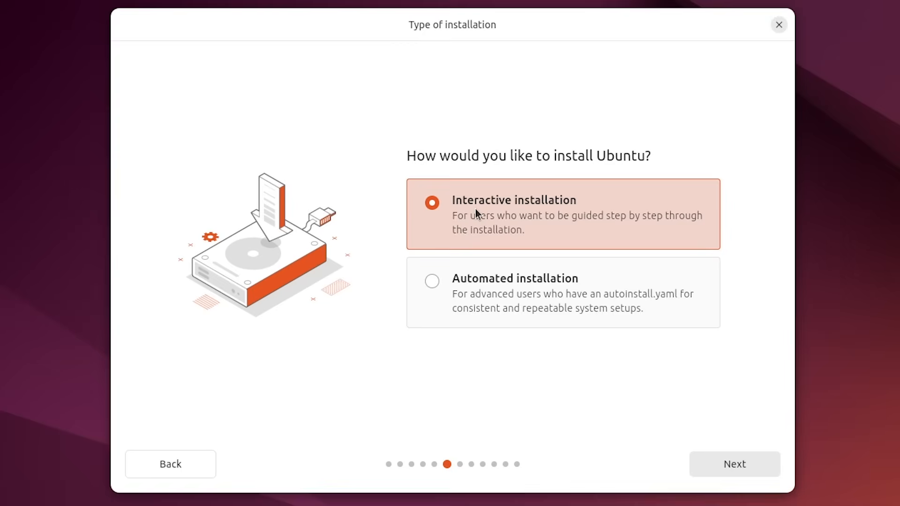
click(743, 467)
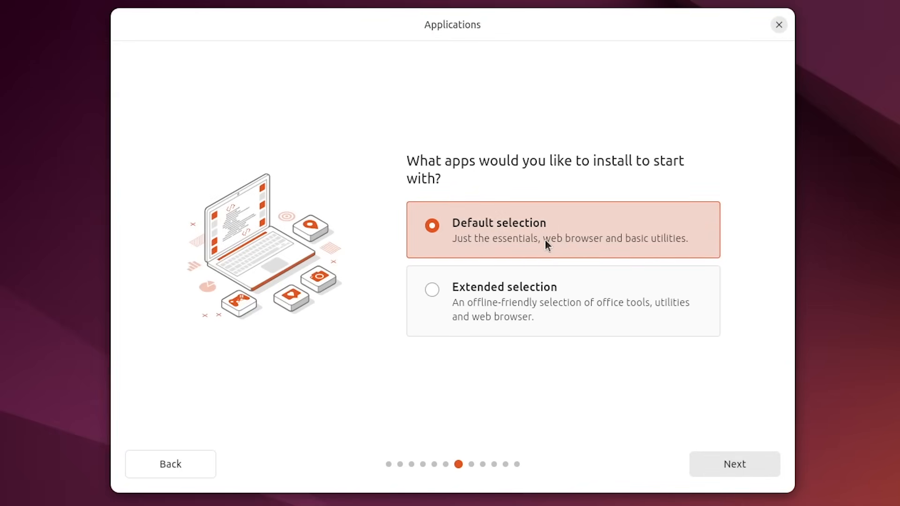
click(505, 300)
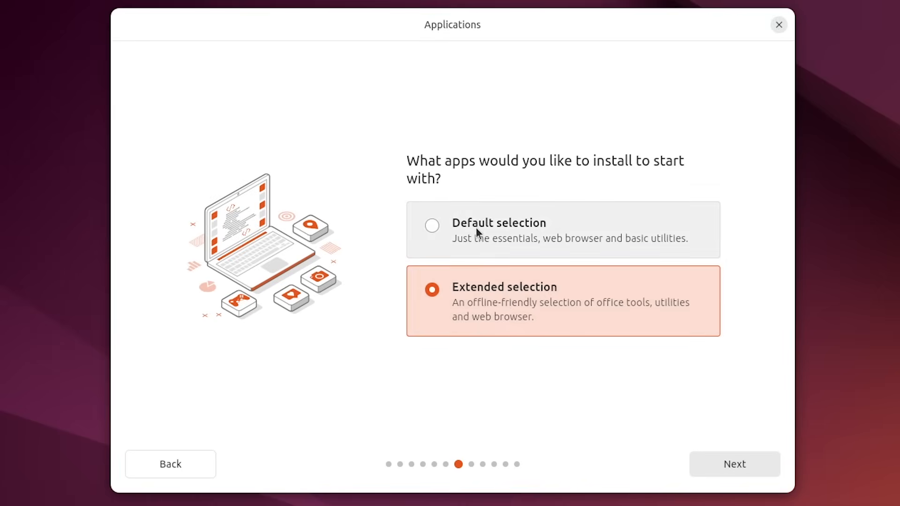
click(508, 227)
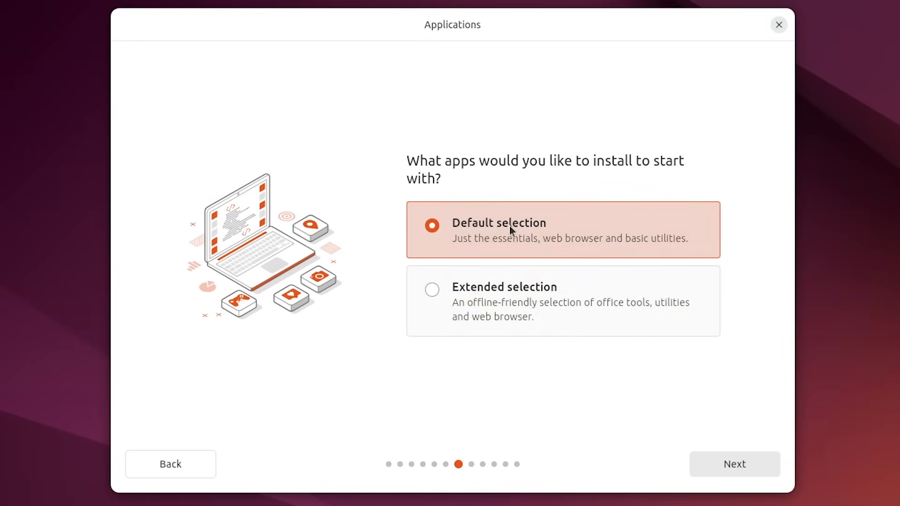
click(729, 465)
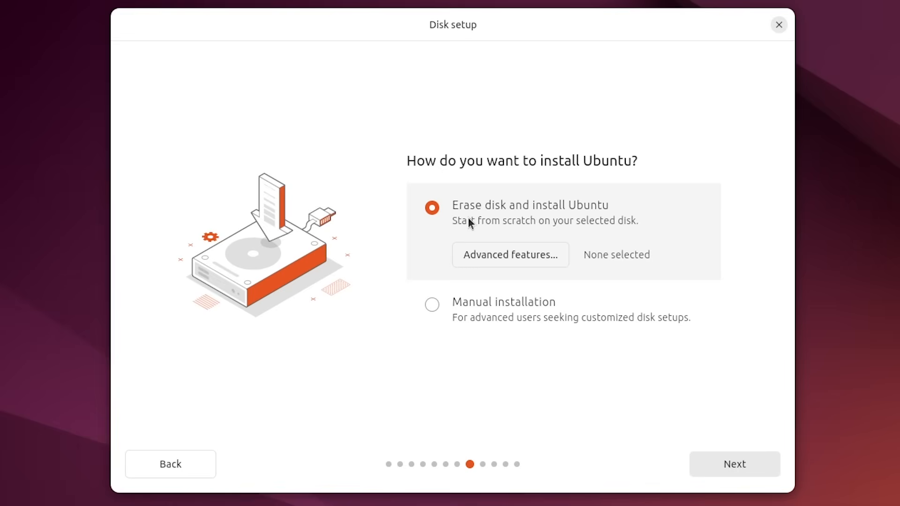
click(735, 464)
Create the Ubuntu account by entering the user's name, the password and its confirmation.
text(Redi)
click(499, 266)
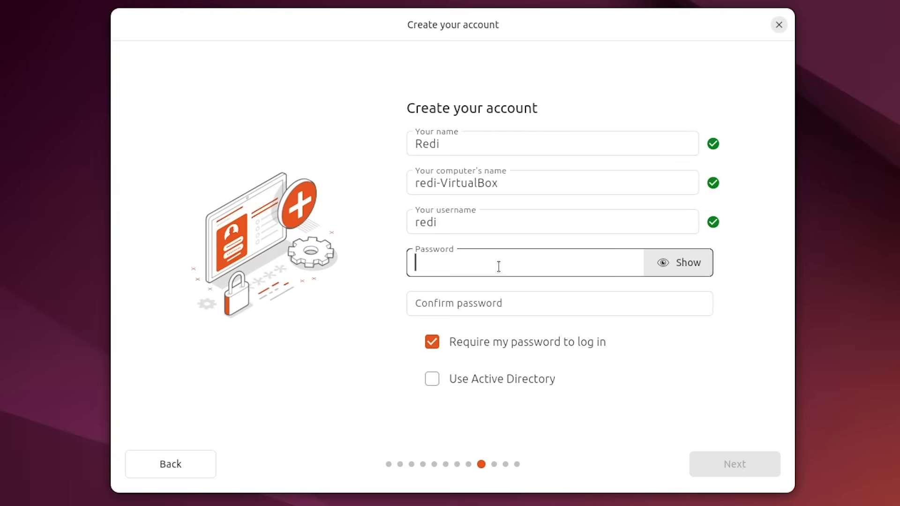
click(471, 303)
click(731, 465)
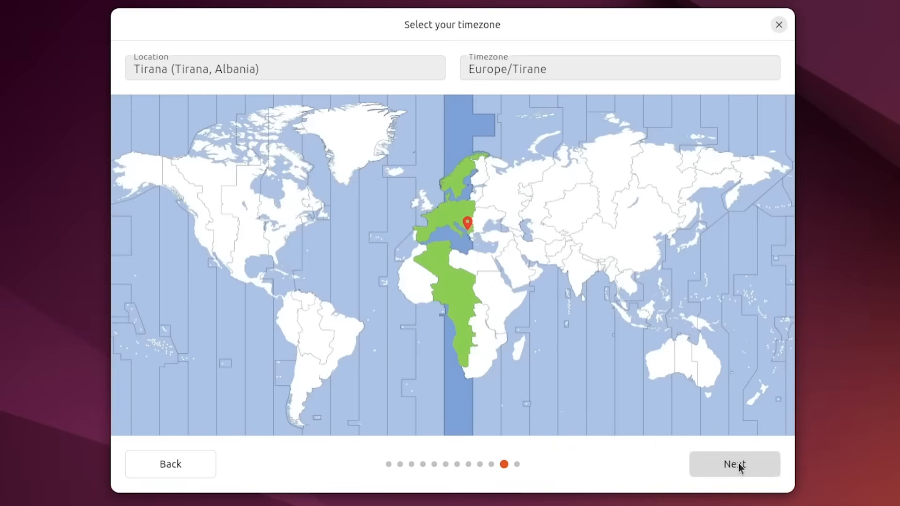
Accept the Europe/Tirane timezone, install Ubuntu, and restart the machine once installation is complete.
click(738, 463)
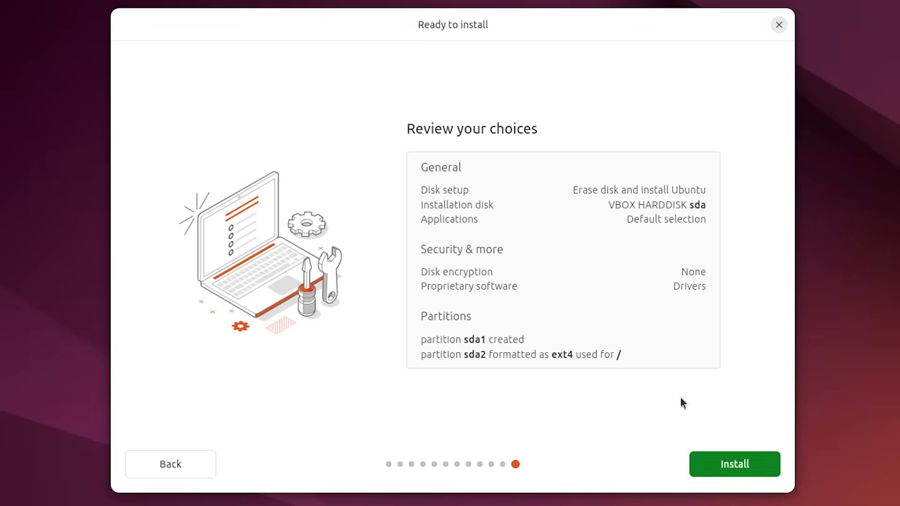
click(726, 467)
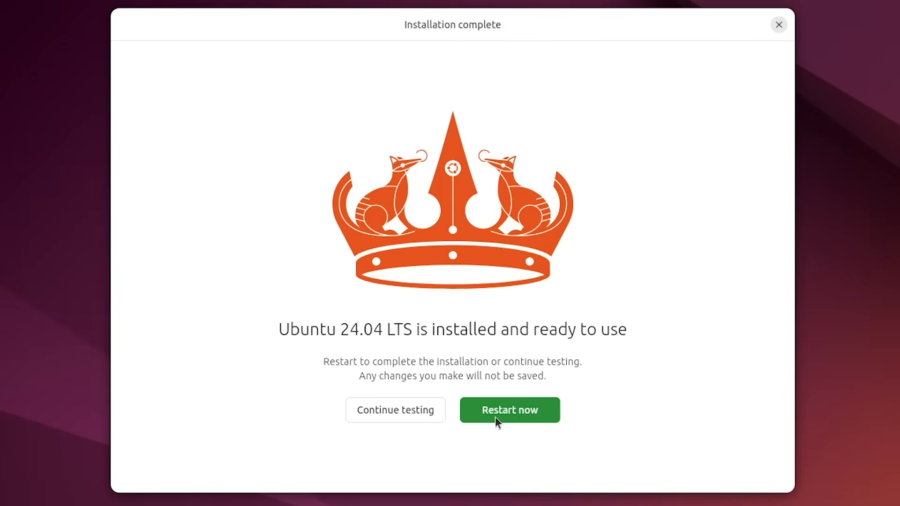
click(526, 410)
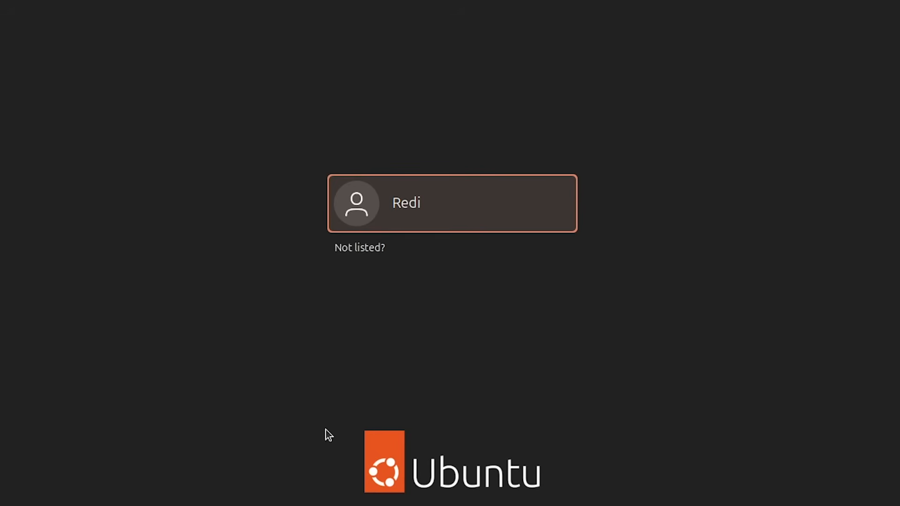
Log in to the newly created Ubuntu account by entering the account password.
click(414, 218)
text(****)
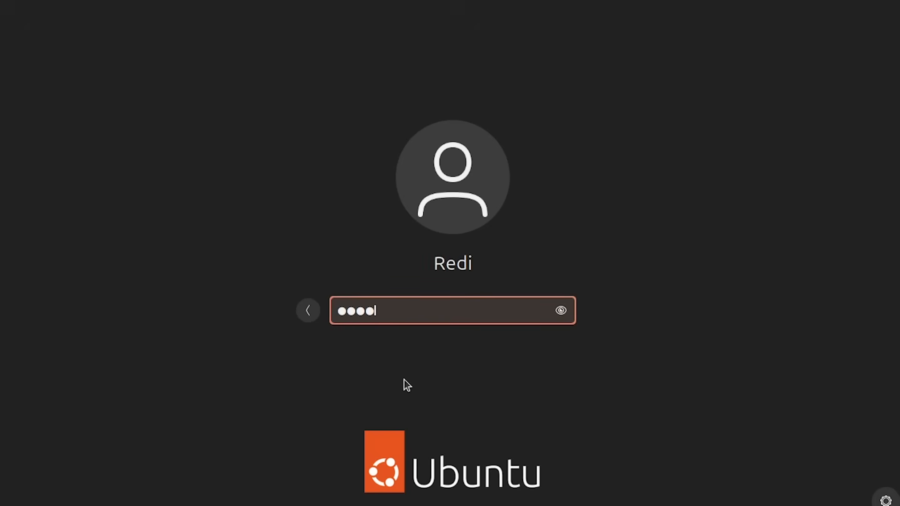
key(Return)
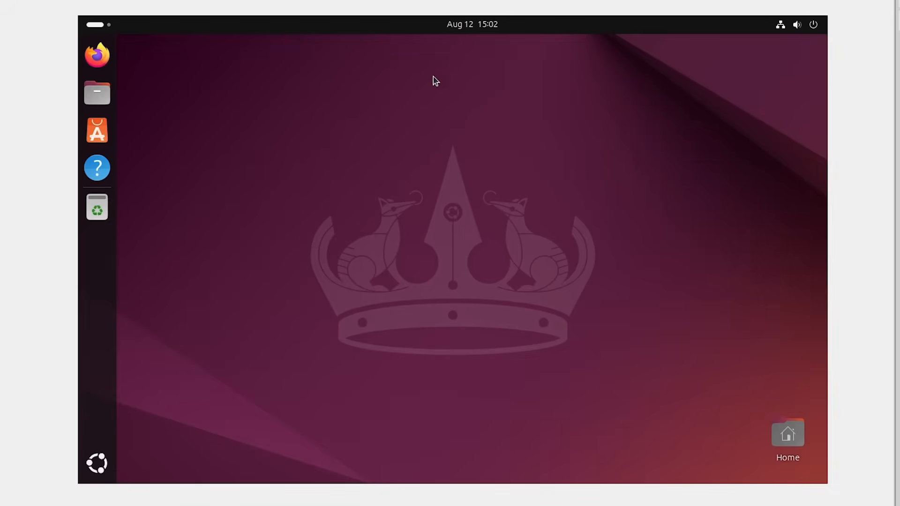
drag(257, 117, 594, 375)
drag(373, 160, 403, 213)
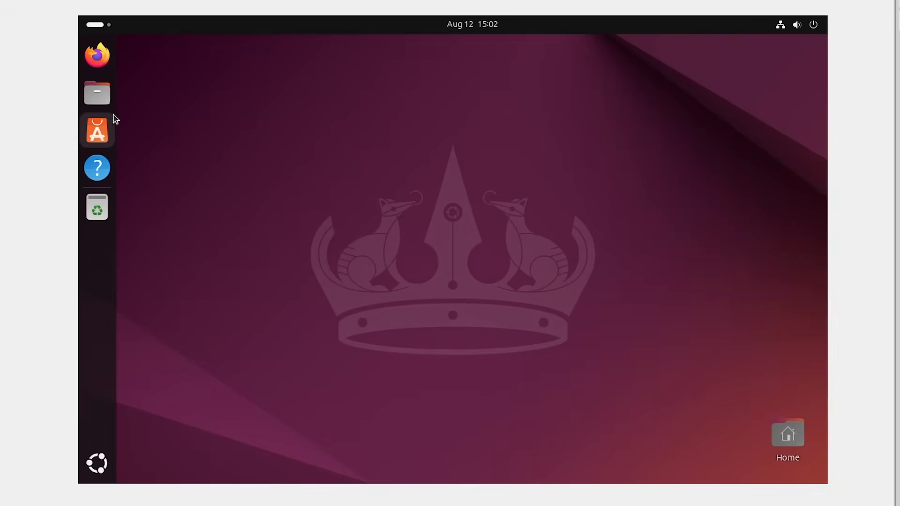
Open the file manager at the home folder.
click(109, 93)
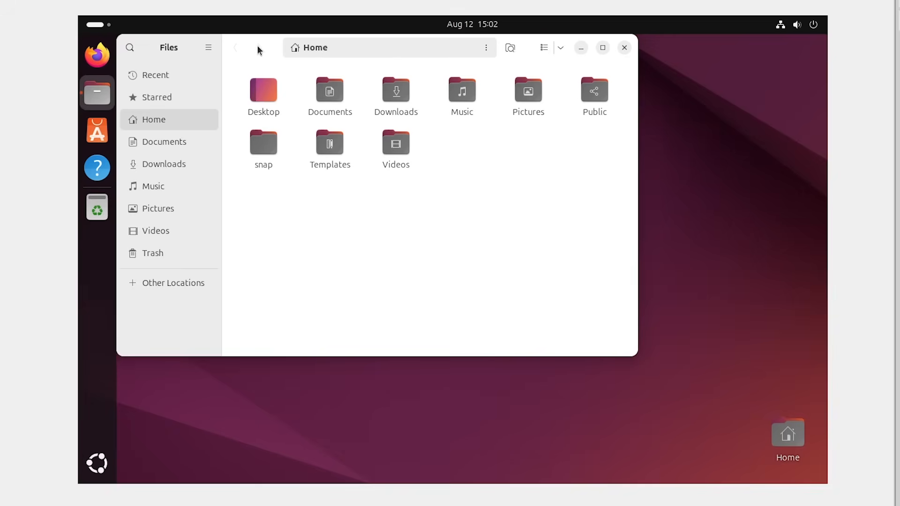
Open a terminal, list the home folder, change to Desktop and list its contents, and close the terminal.
key(super)
text(termi)
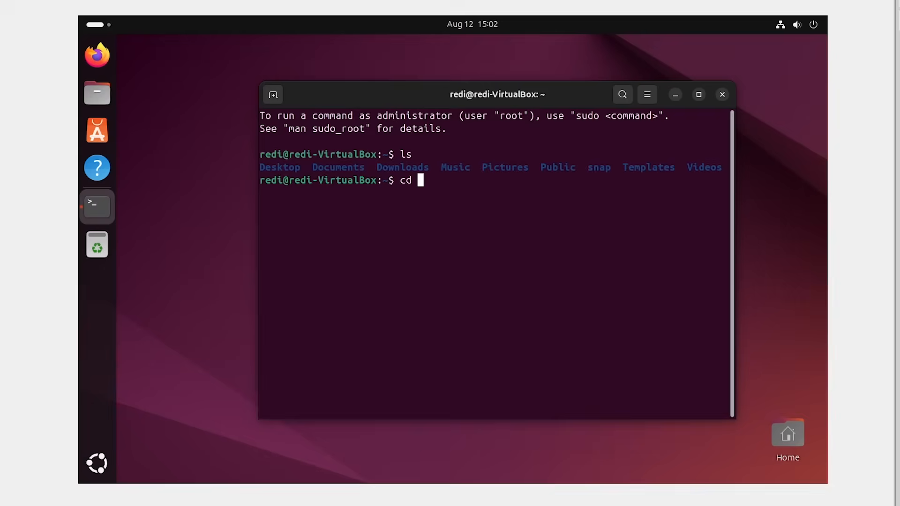
text(Des)
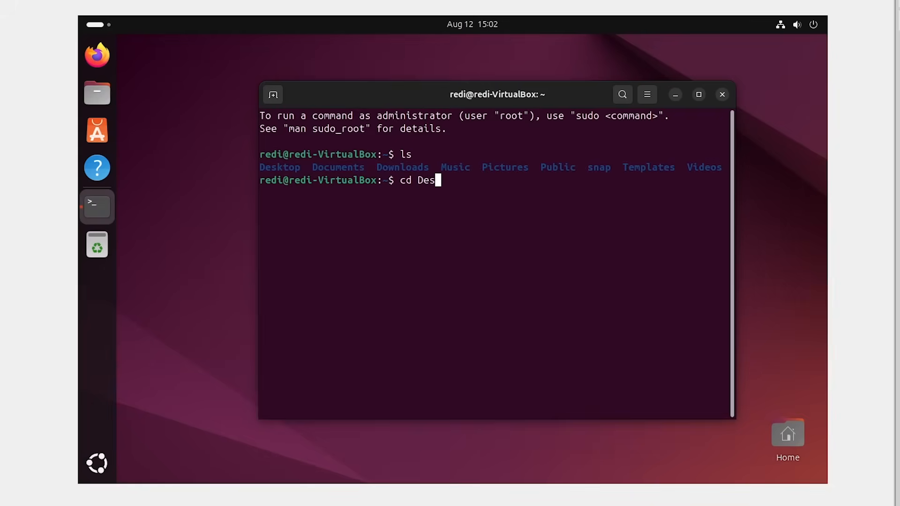
key(Tab)
key(Return)
text(ls)
key(Return)
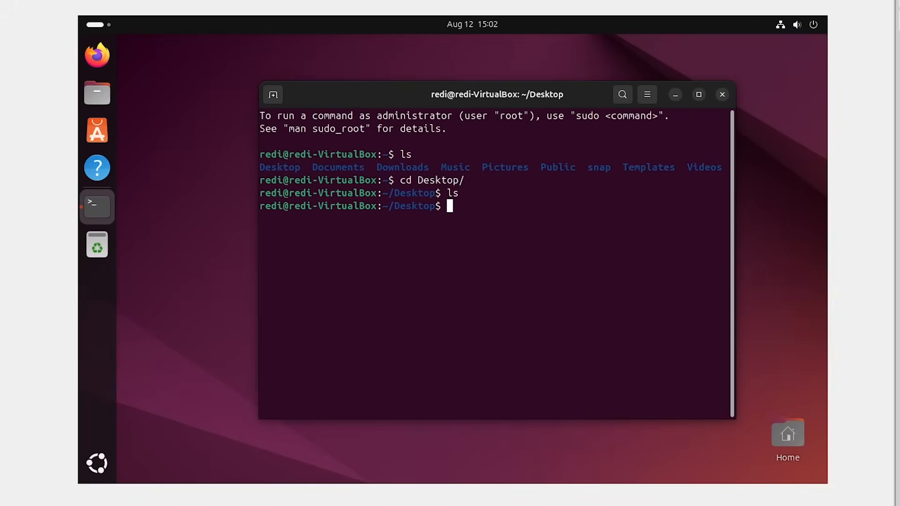
key(ctrl+d)
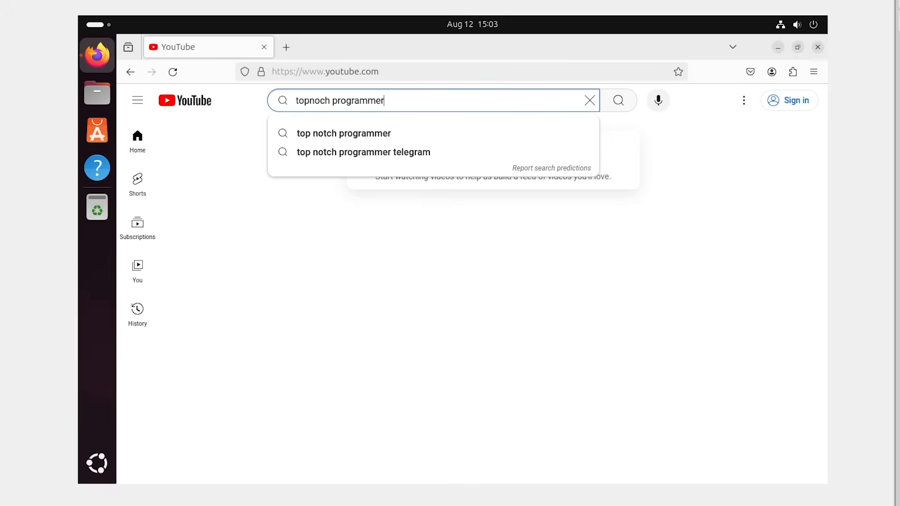
Search YouTube for "topnoch programmer" in Firefox.
key(Return)
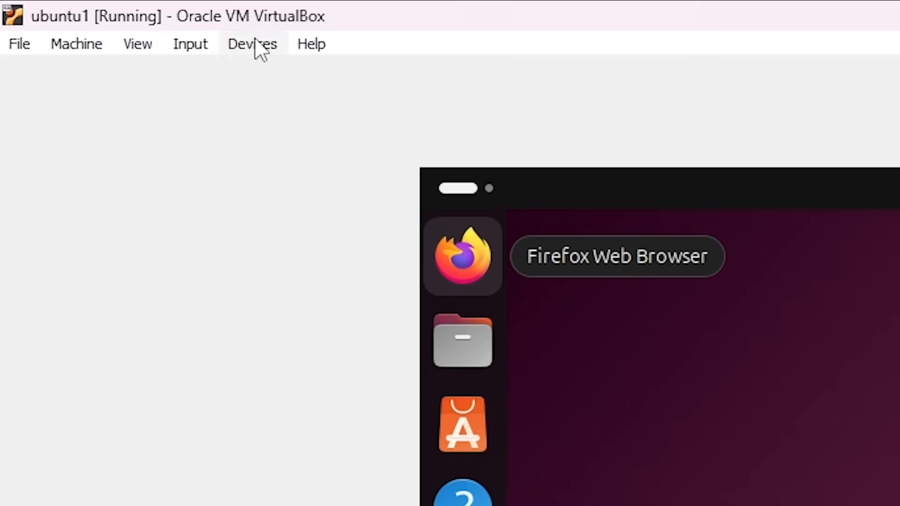
Insert the VirtualBox Guest Additions disc into the virtual machine and open its contents in Files.
click(253, 43)
click(333, 332)
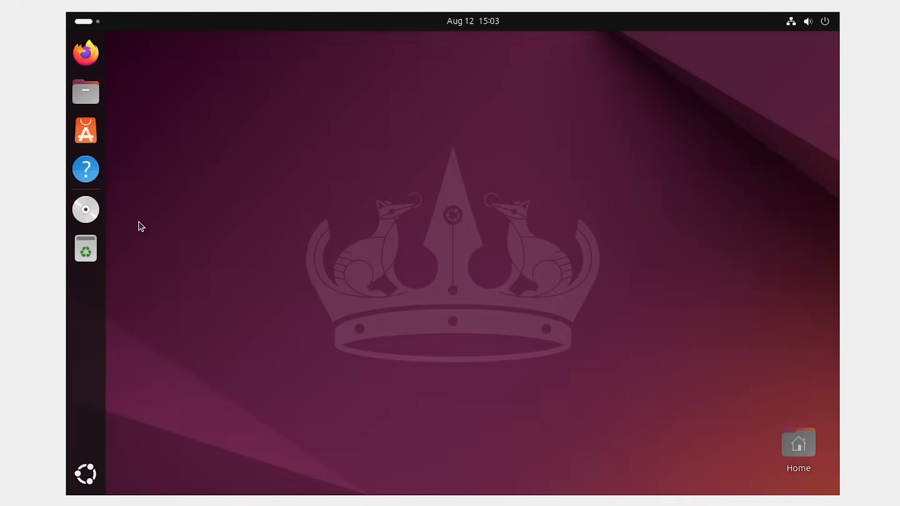
click(90, 211)
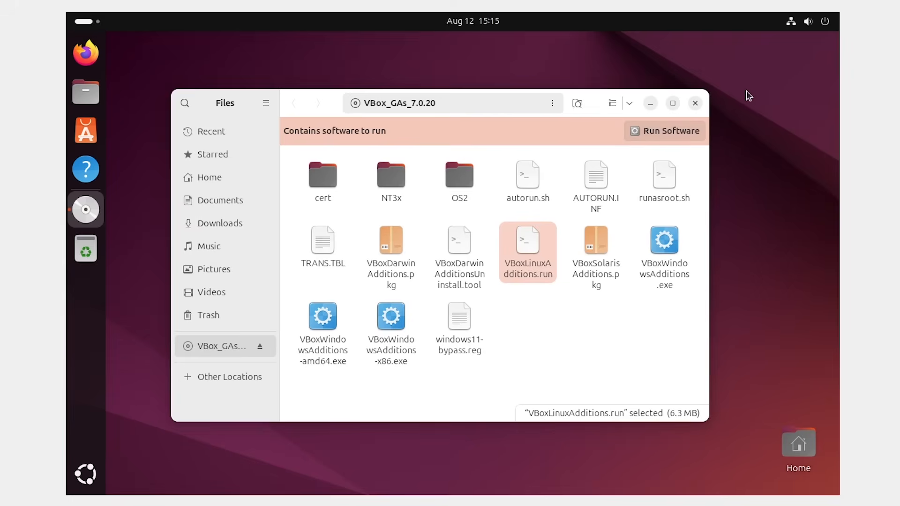
Open a terminal and install the required packages with "sudo apt-get install bzip2 tar", confirming the installation.
key(super)
text(ter)
key(Return)
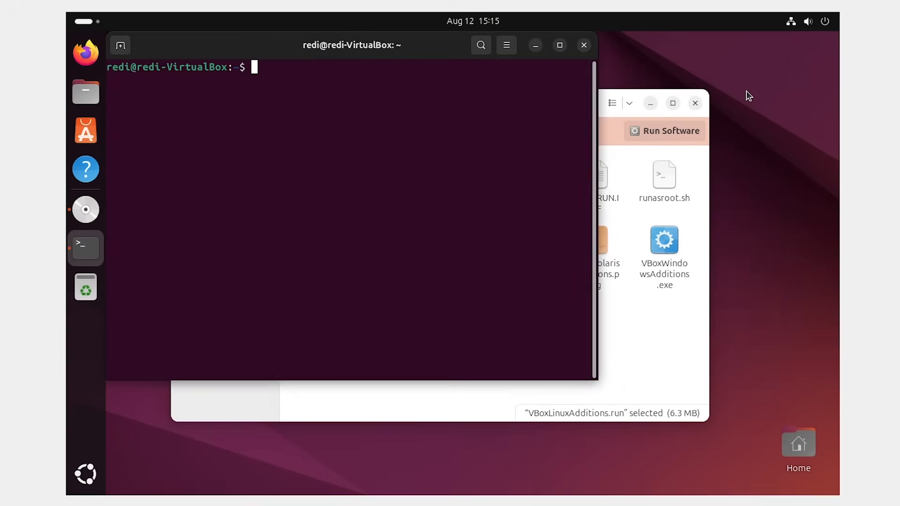
text(sudo apt)
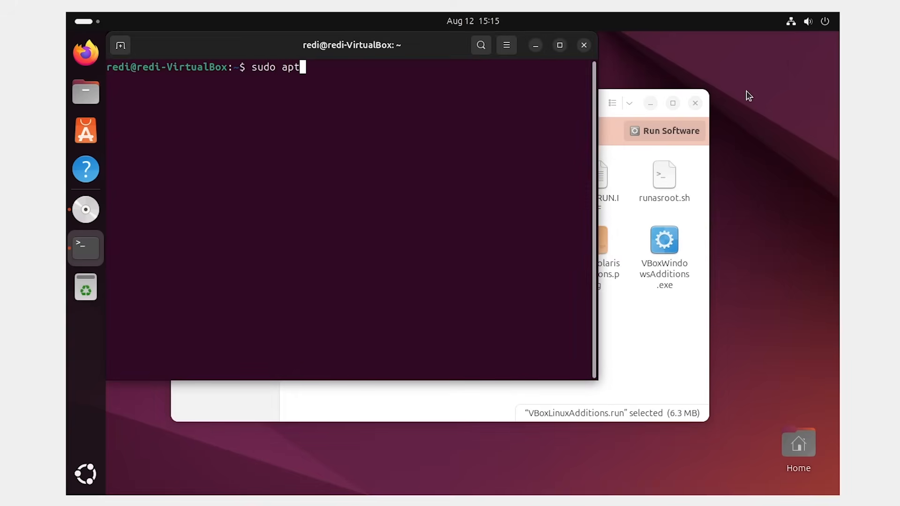
text(-get install bzi)
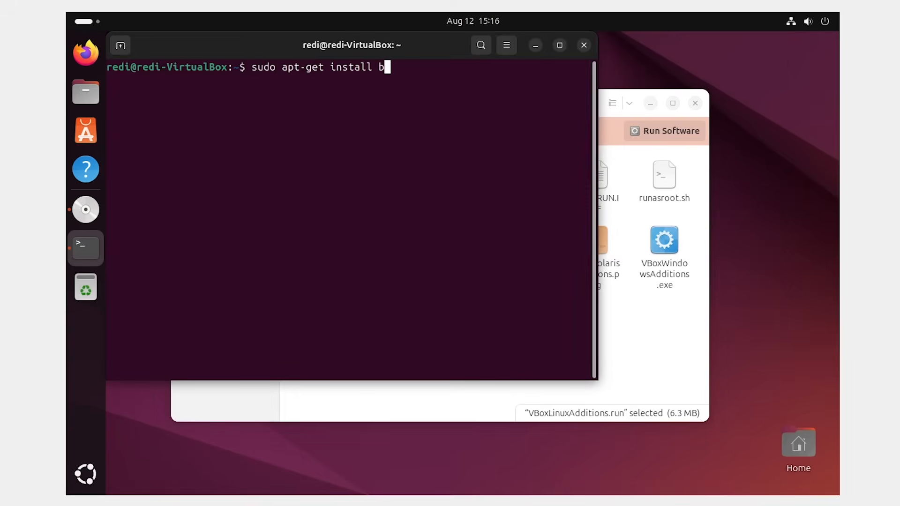
text(p2 tar)
key(Return)
key(Return)
text(y)
key(Return)
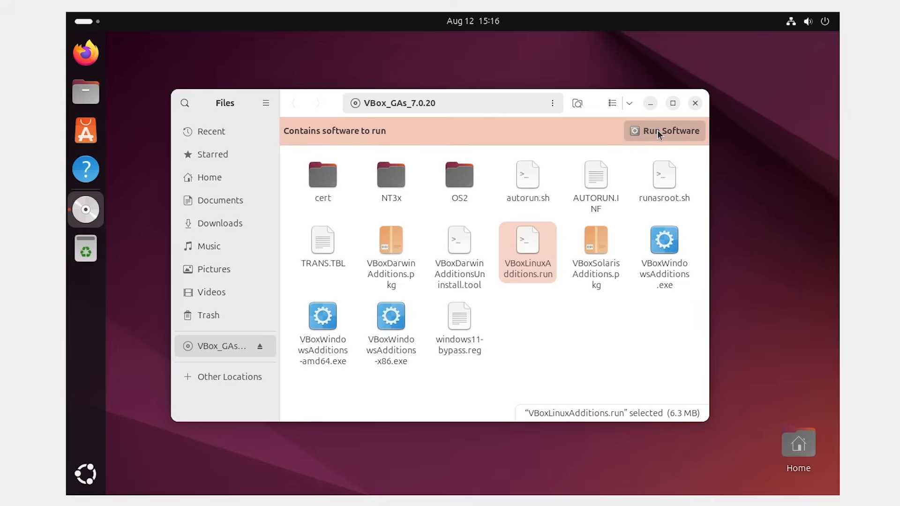
Run the Guest Additions installer from the disc, authenticate with the account password, and close its windows once it finishes.
click(657, 130)
click(516, 321)
text(•)
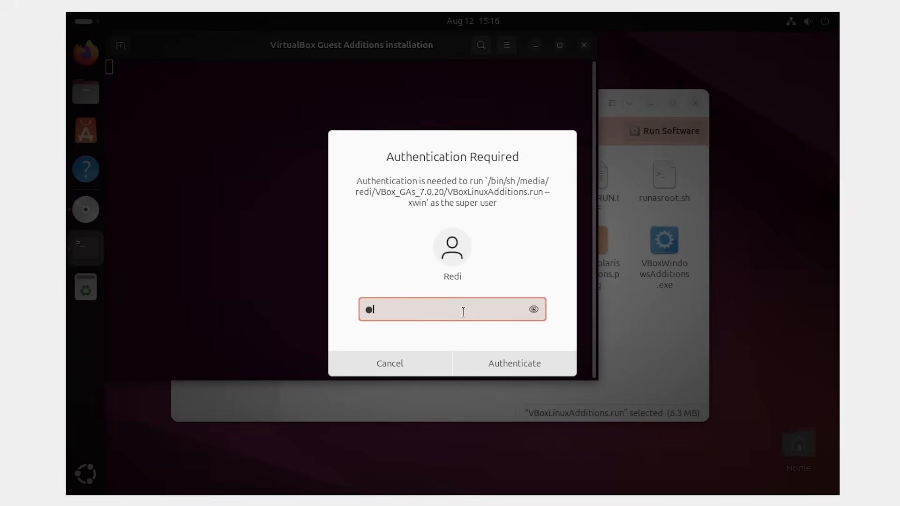
text(•••••)
key(Return)
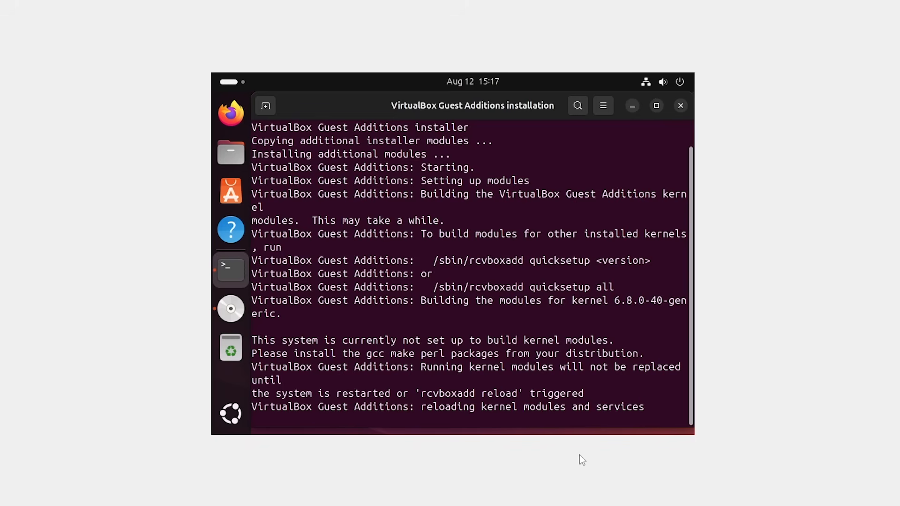
key(Return)
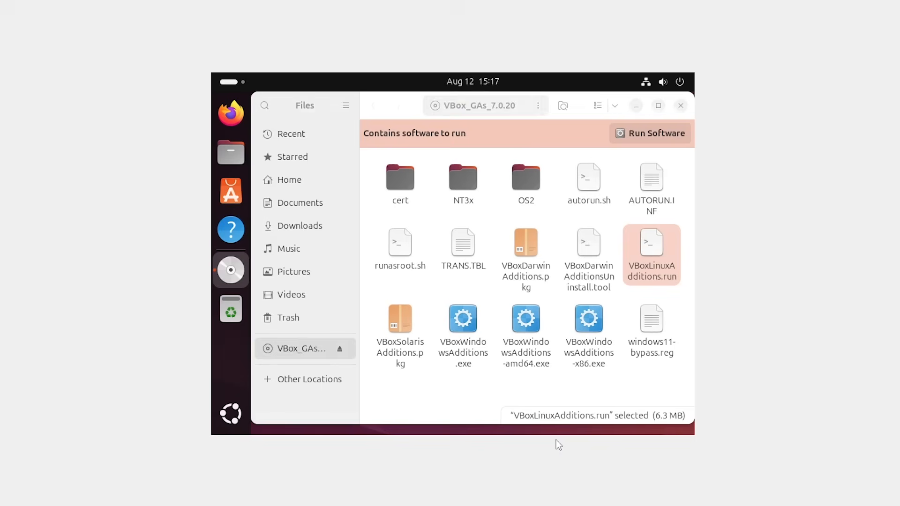
click(680, 106)
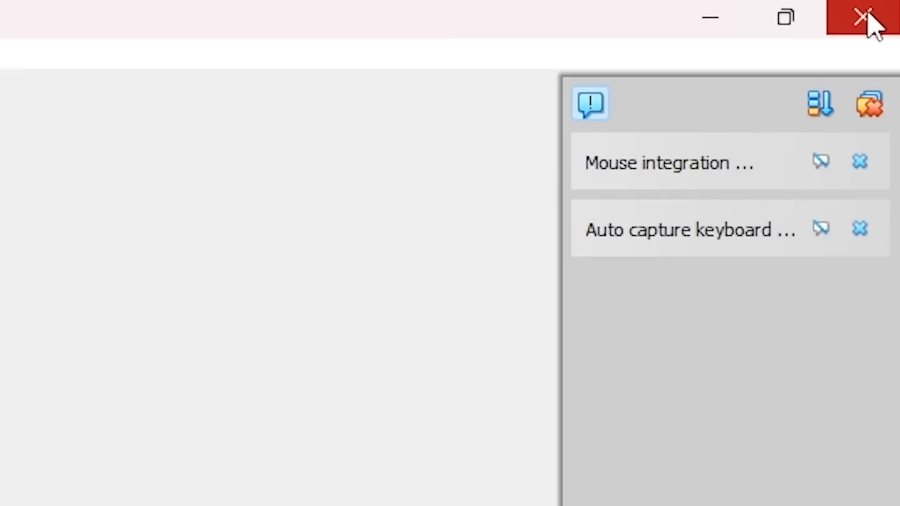
Power off the ubuntu1 virtual machine and start it again.
click(874, 14)
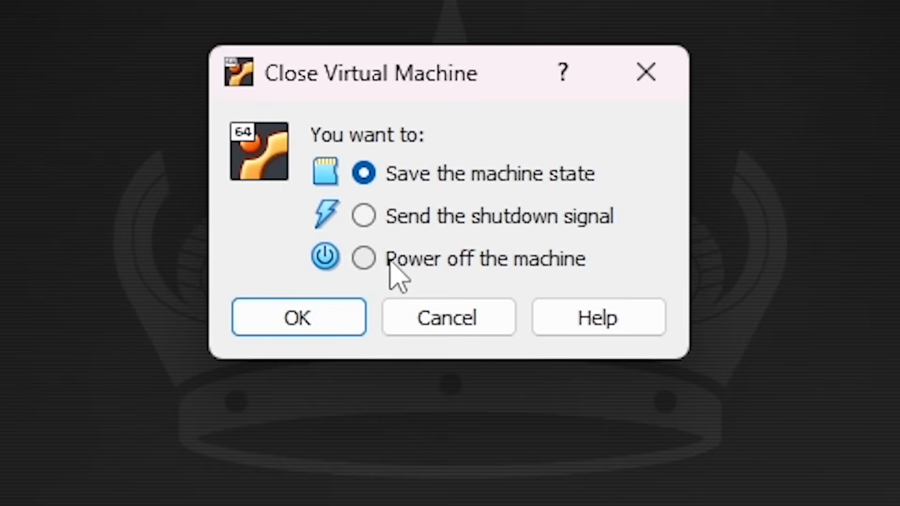
click(364, 259)
click(300, 317)
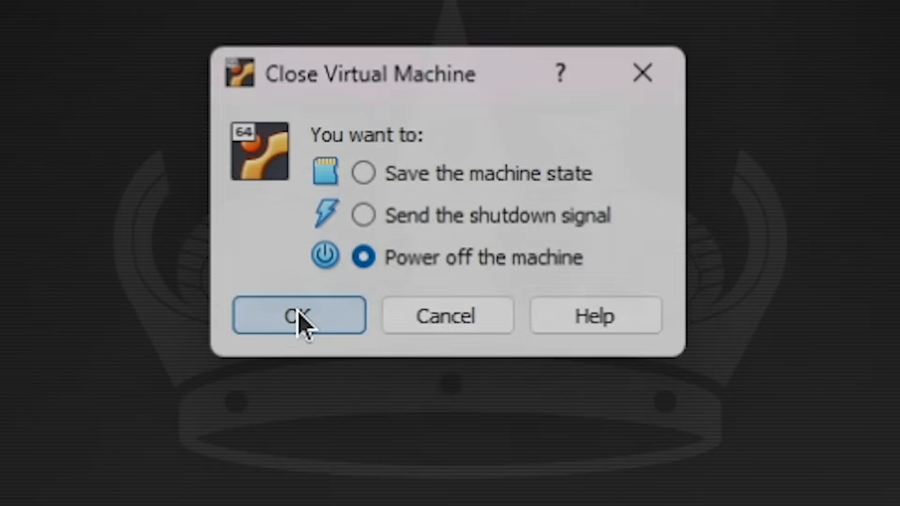
click(489, 123)
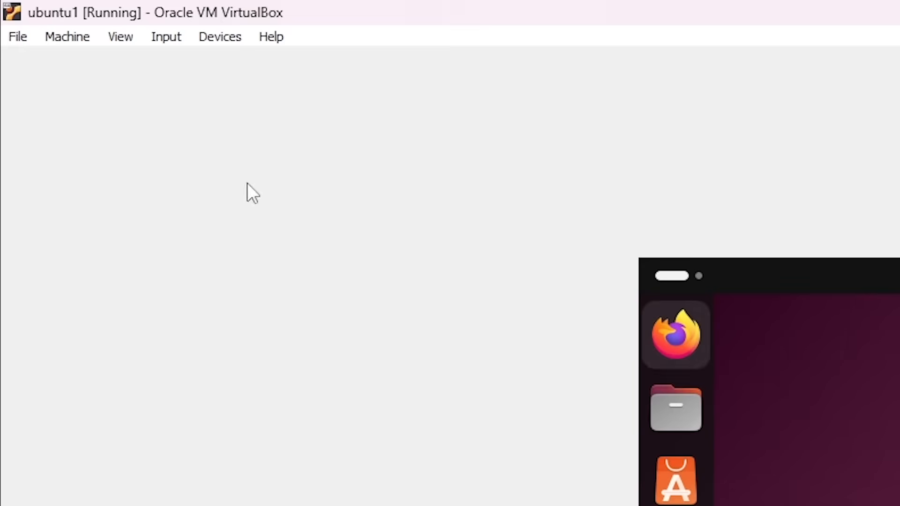
Switch the running virtual machine to full-screen mode and confirm the switch.
click(123, 37)
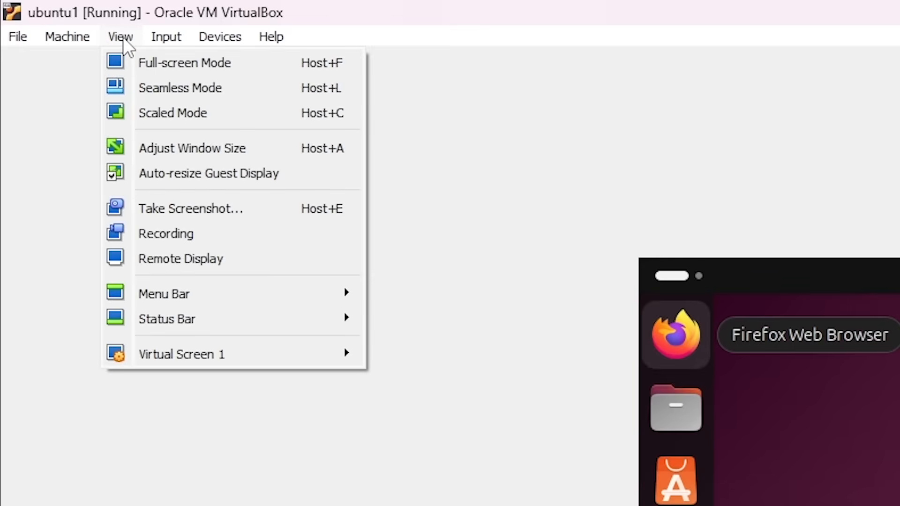
click(144, 63)
click(424, 283)
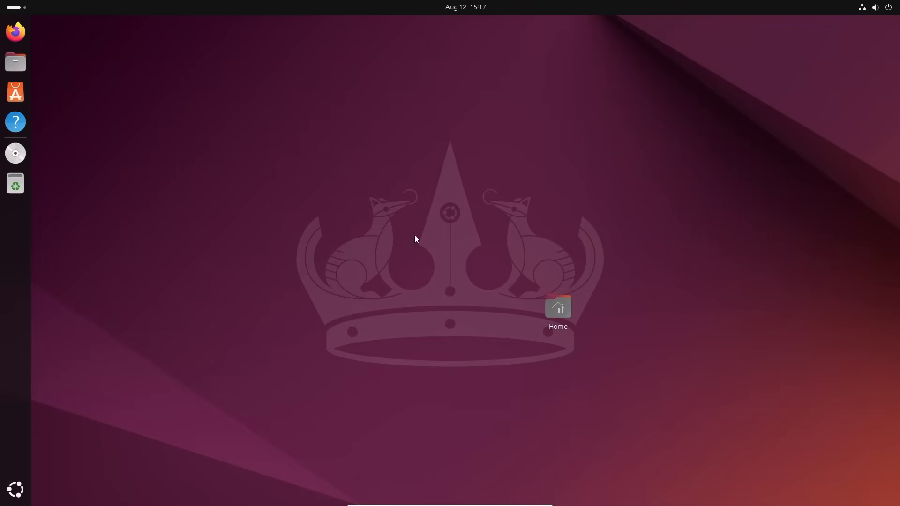
drag(263, 112, 582, 379)
click(582, 379)
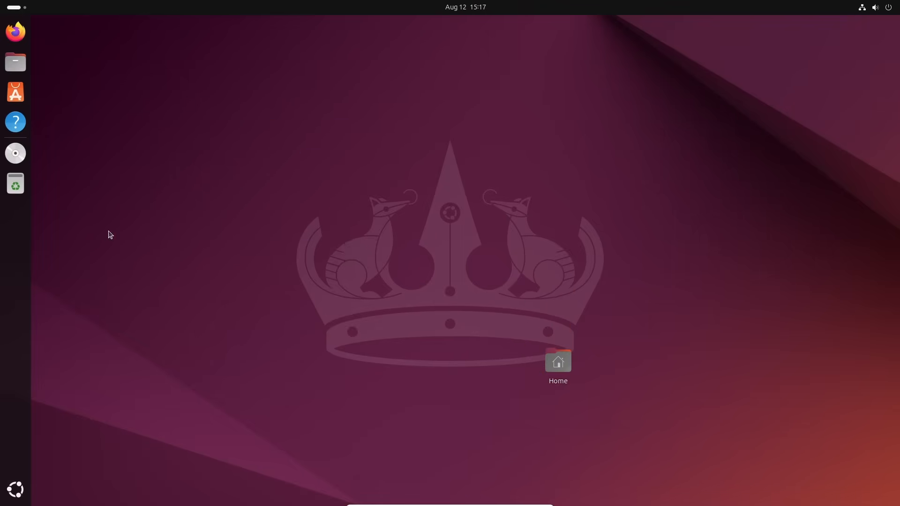
Open a terminal, shrink its window, and move it to the middle of the desktop.
key(super)
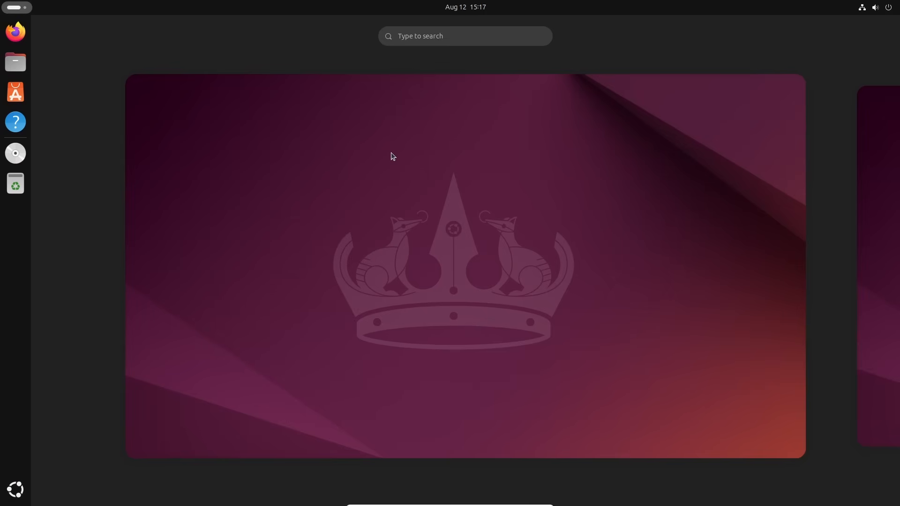
text(ter)
key(Return)
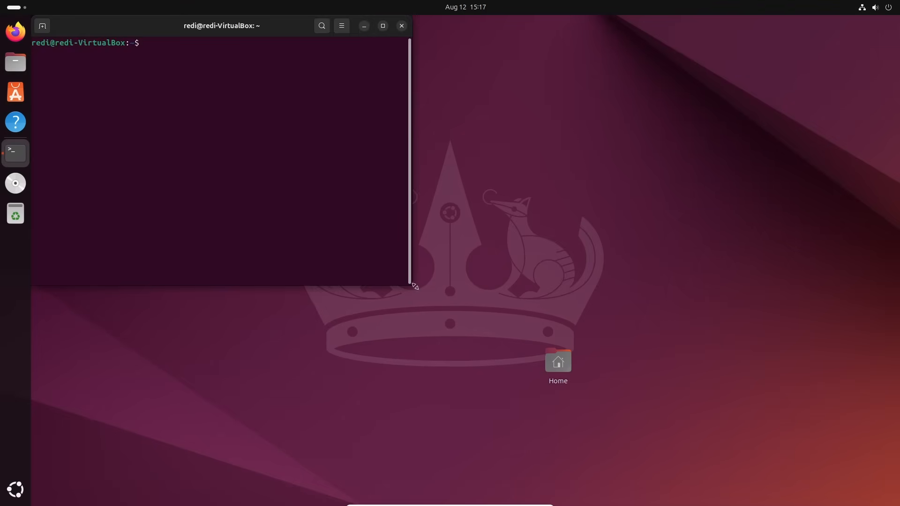
drag(414, 287, 317, 231)
drag(179, 23, 426, 119)
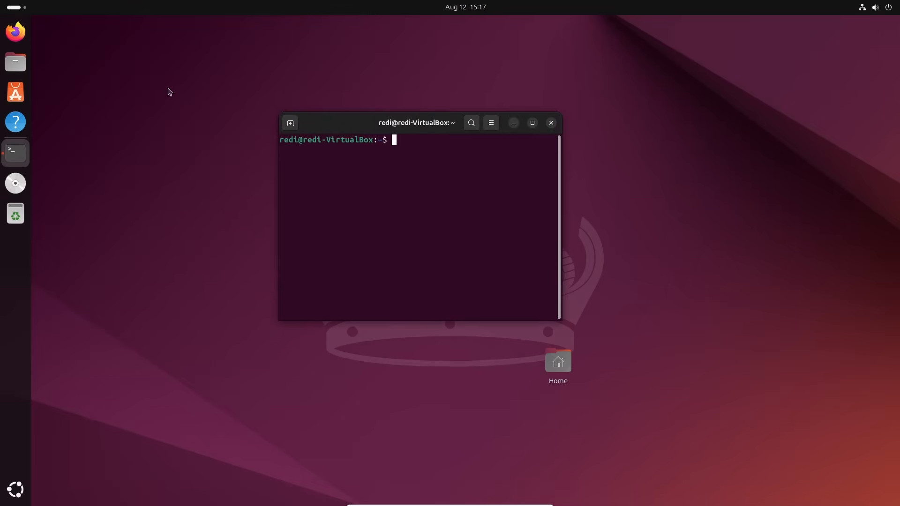
Set the Ubuntu appearance style to Dark and browse the desktop backgrounds and the Ubuntu Desktop dock settings.
click(15, 7)
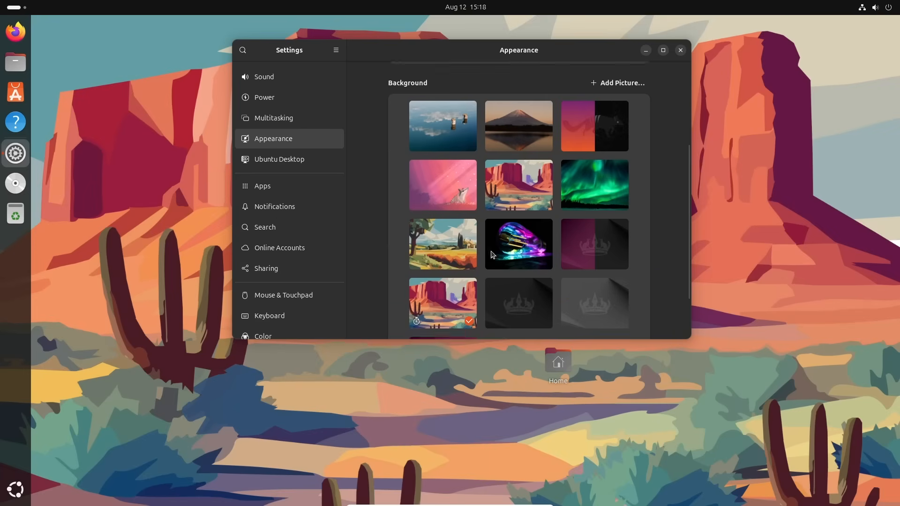
scroll(474, 214, down, 1)
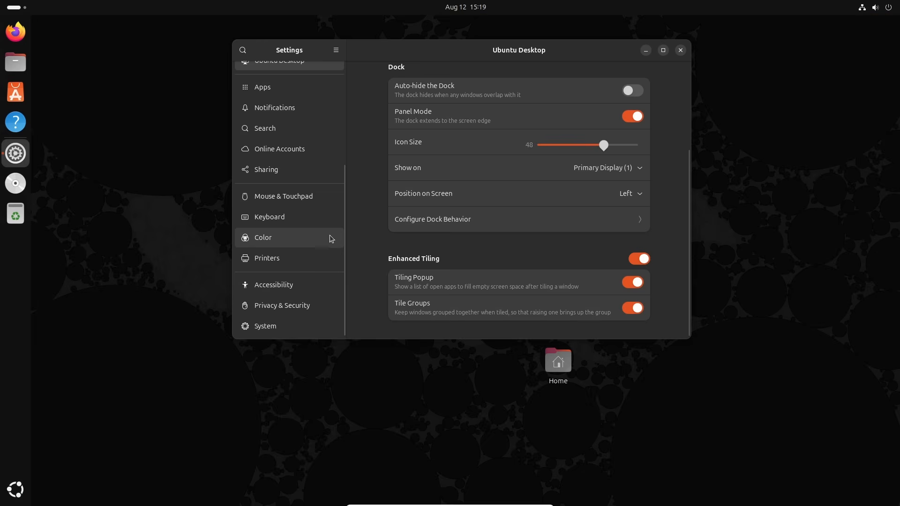
scroll(319, 233, up, 2)
scroll(283, 227, down, 2)
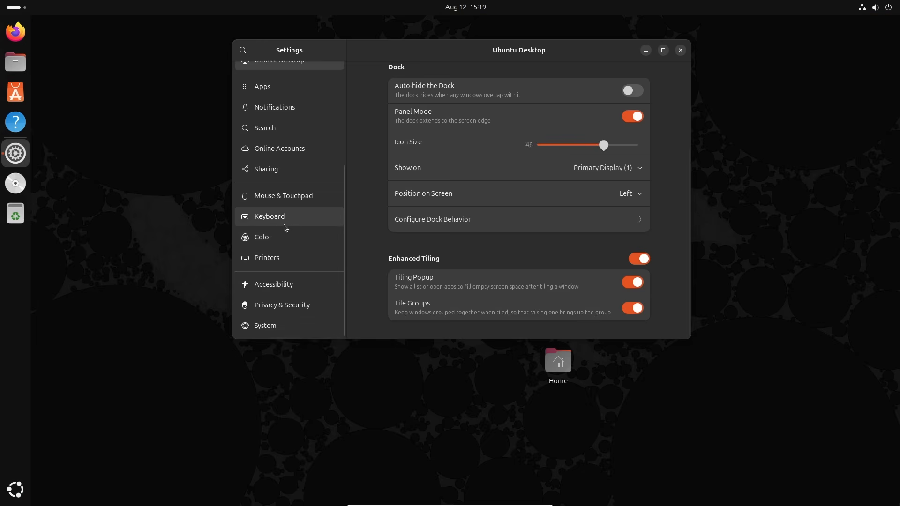